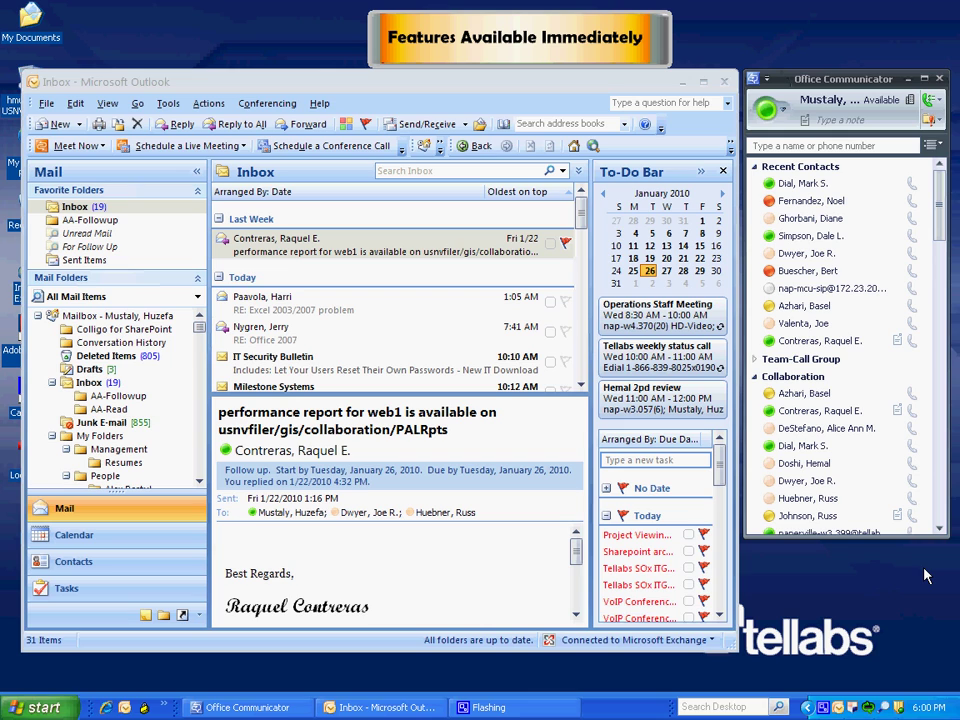
Browse the Office Communicator contact list and examine the Change Level of Access options for an inactive contact.
mouse_move(887, 470)
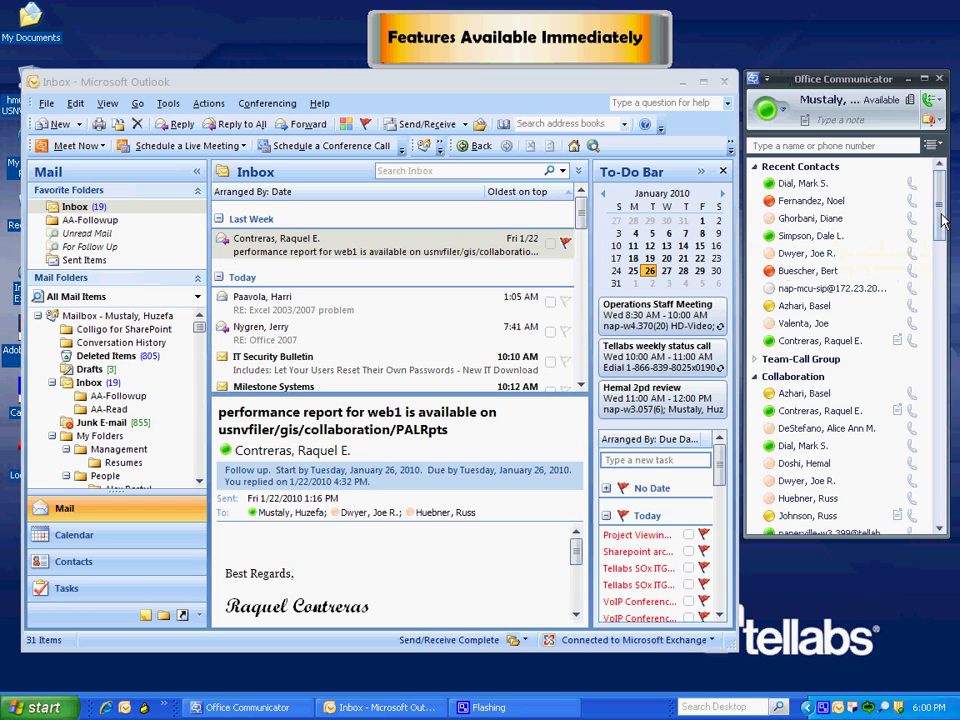
drag(939, 223, 921, 446)
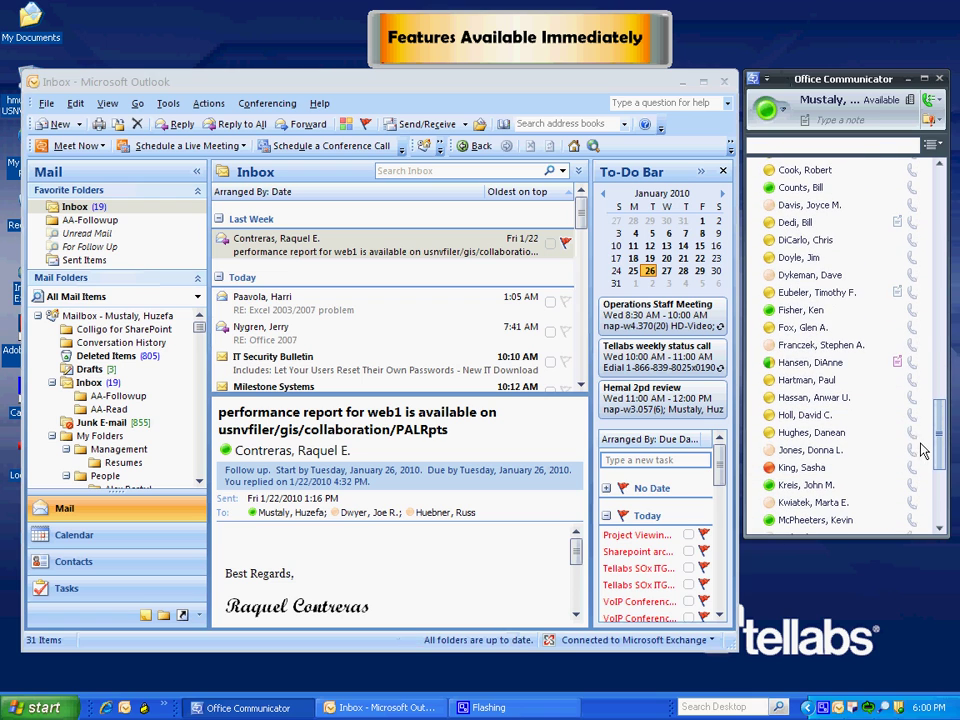
mouse_move(781, 368)
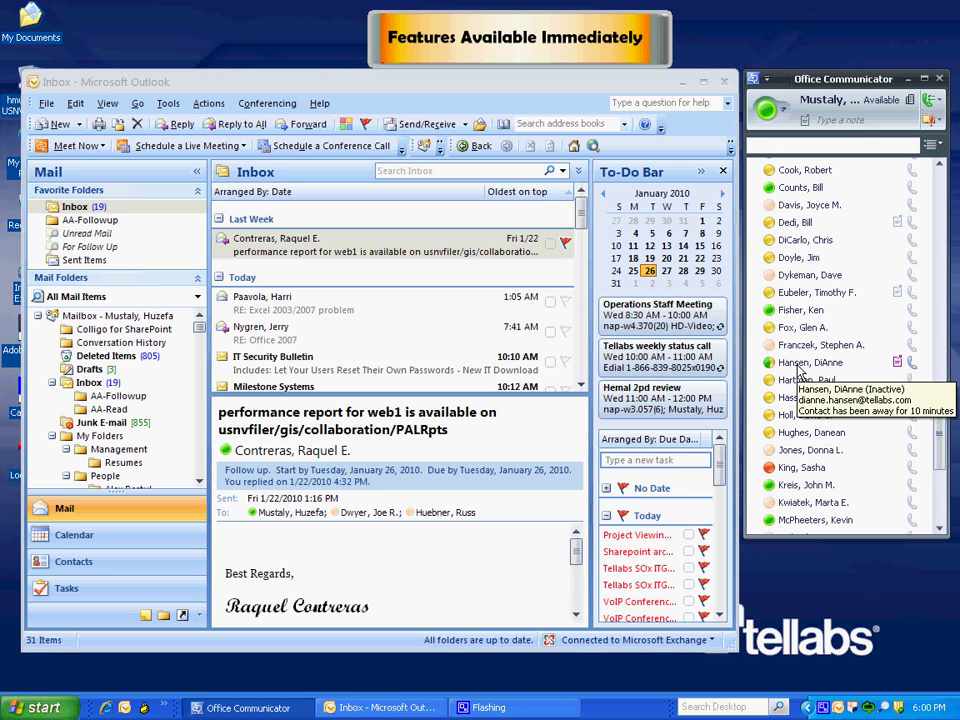
right_click(800, 365)
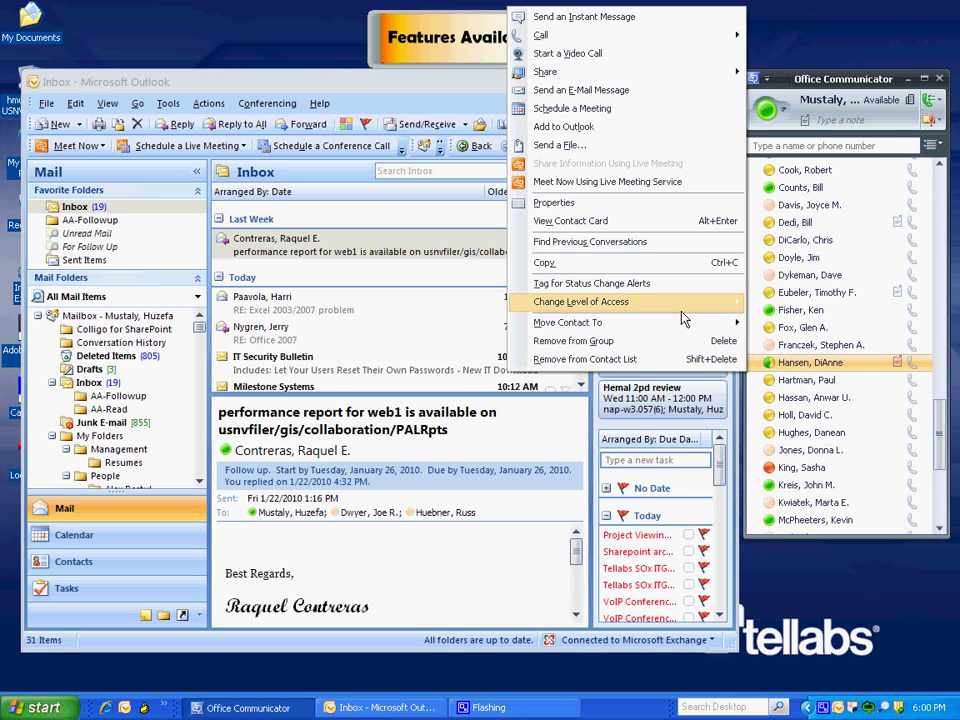
mouse_move(686, 306)
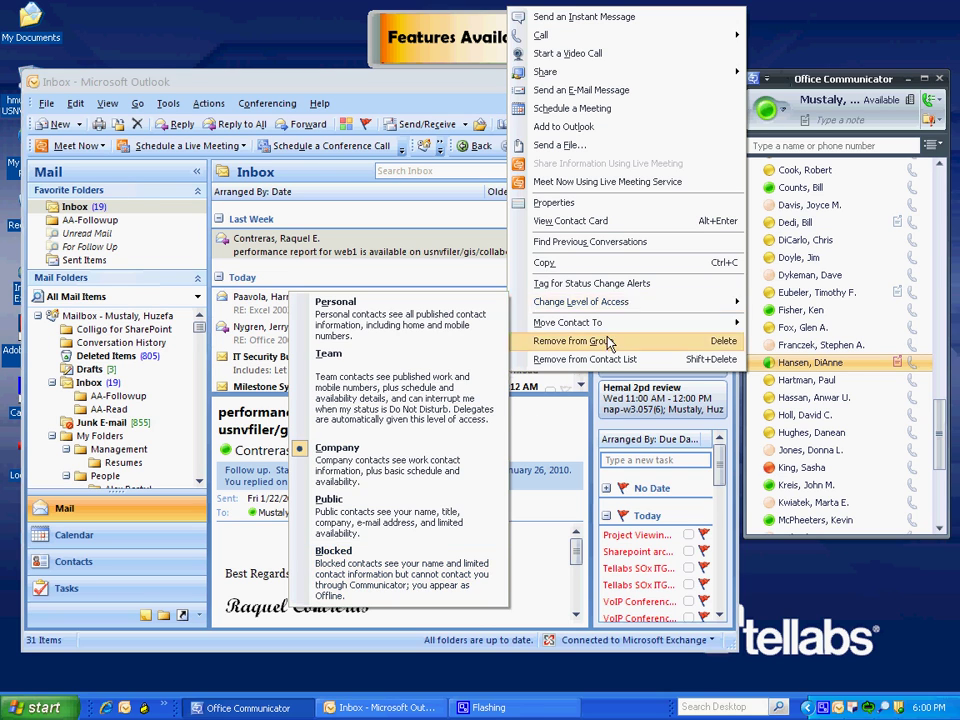
click(795, 53)
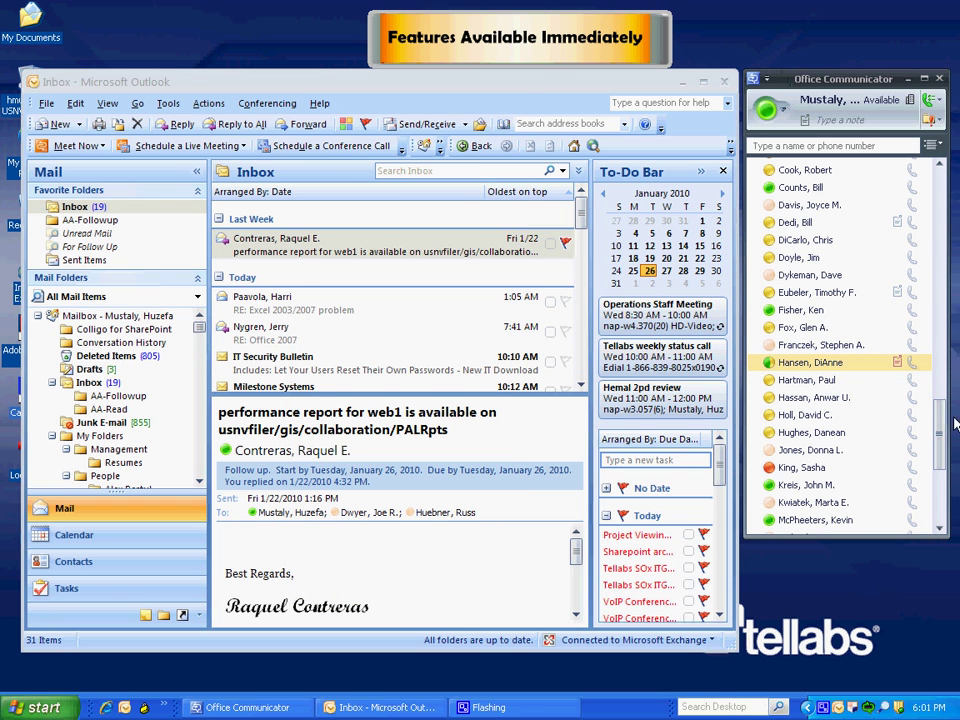
Look through the ZZZ - Federated group of external contacts and return to Recent Contacts.
drag(938, 433, 938, 350)
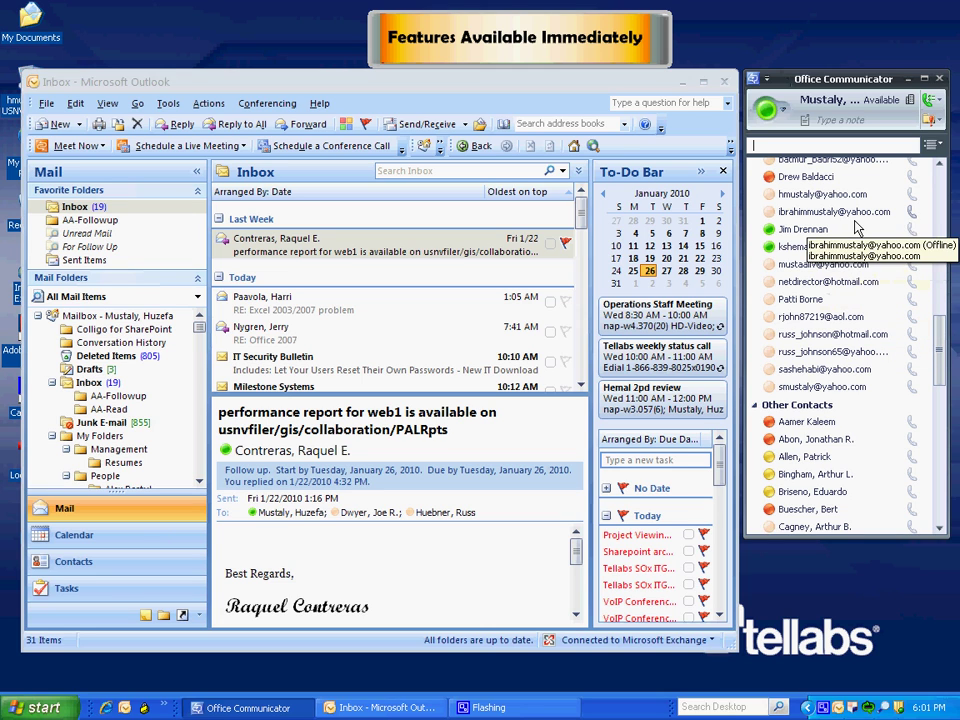
drag(942, 345, 943, 326)
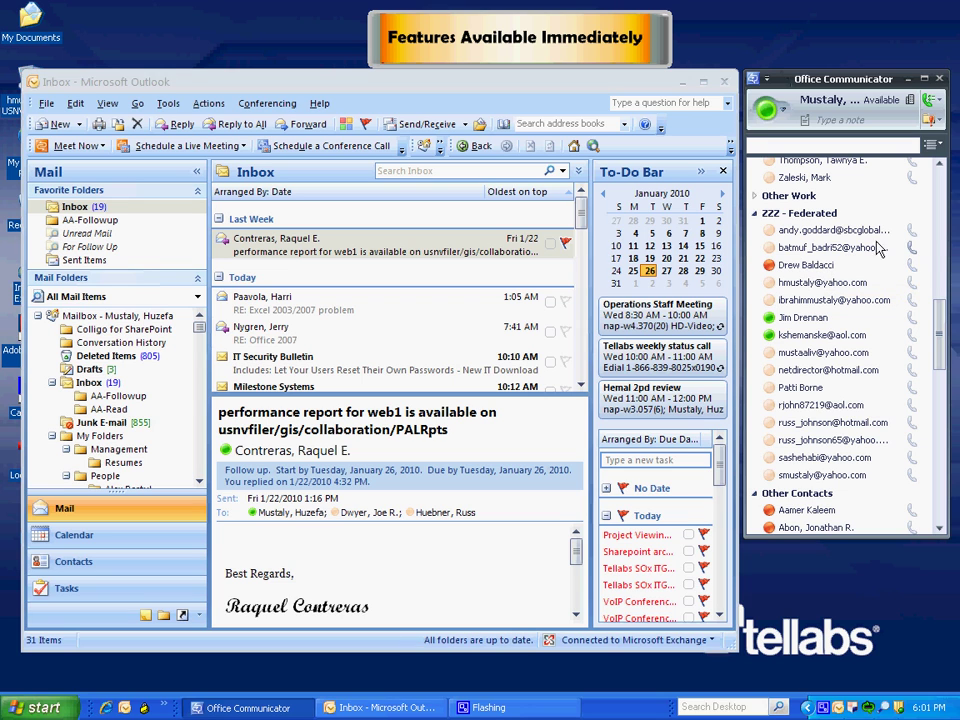
drag(938, 320, 938, 190)
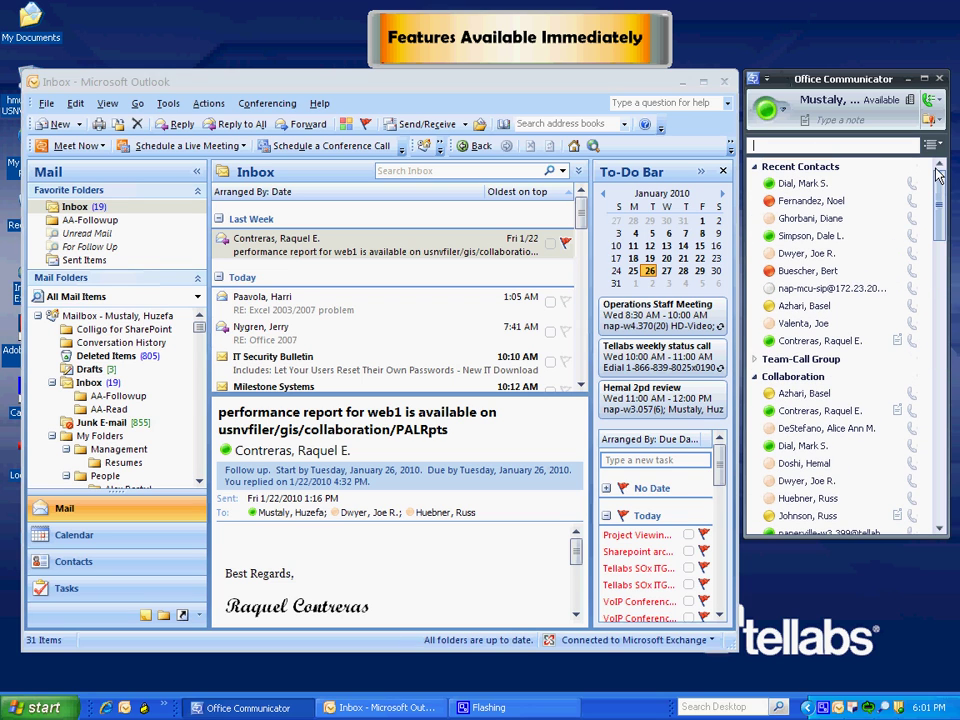
Reply to the sender of the web1 performance report e-mail with instant messages "hi" and "Can you please help me?".
click(227, 451)
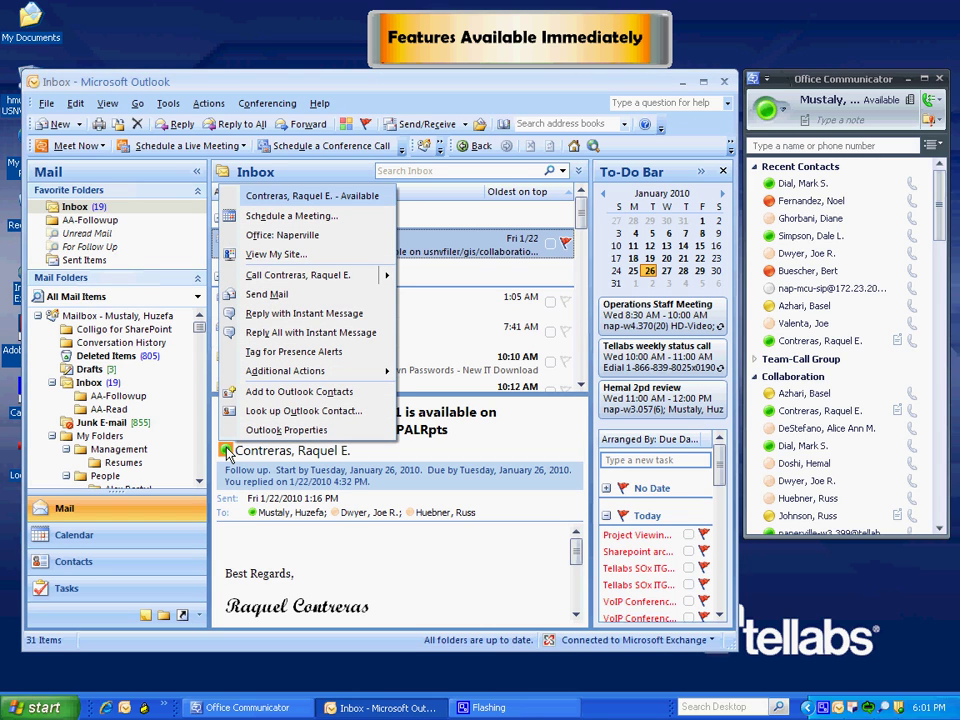
click(279, 316)
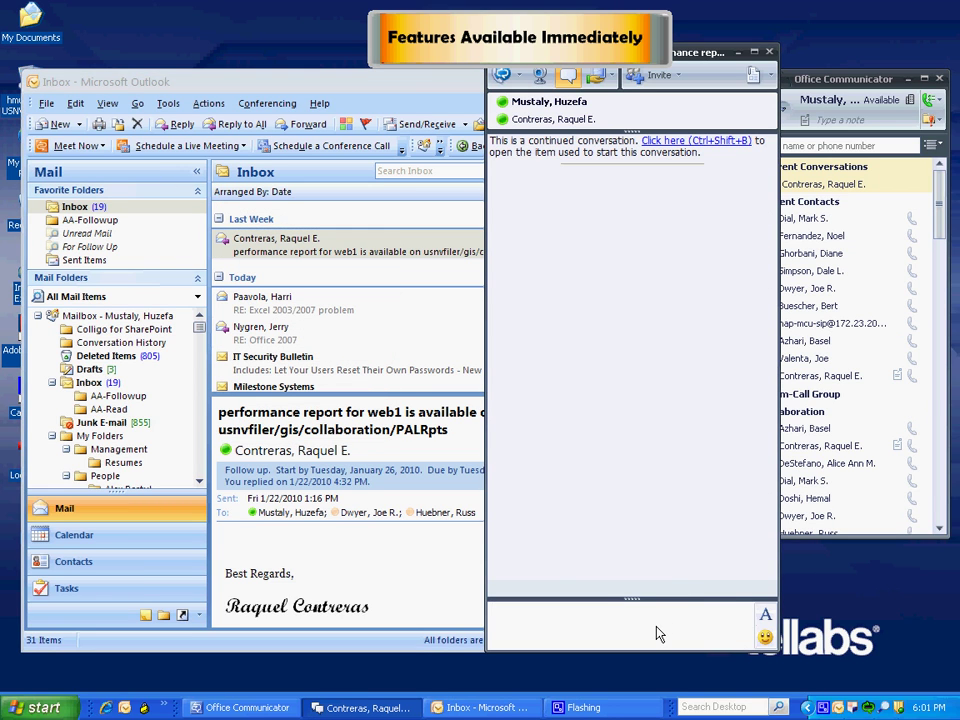
text(hi)
key(Return)
text(C)
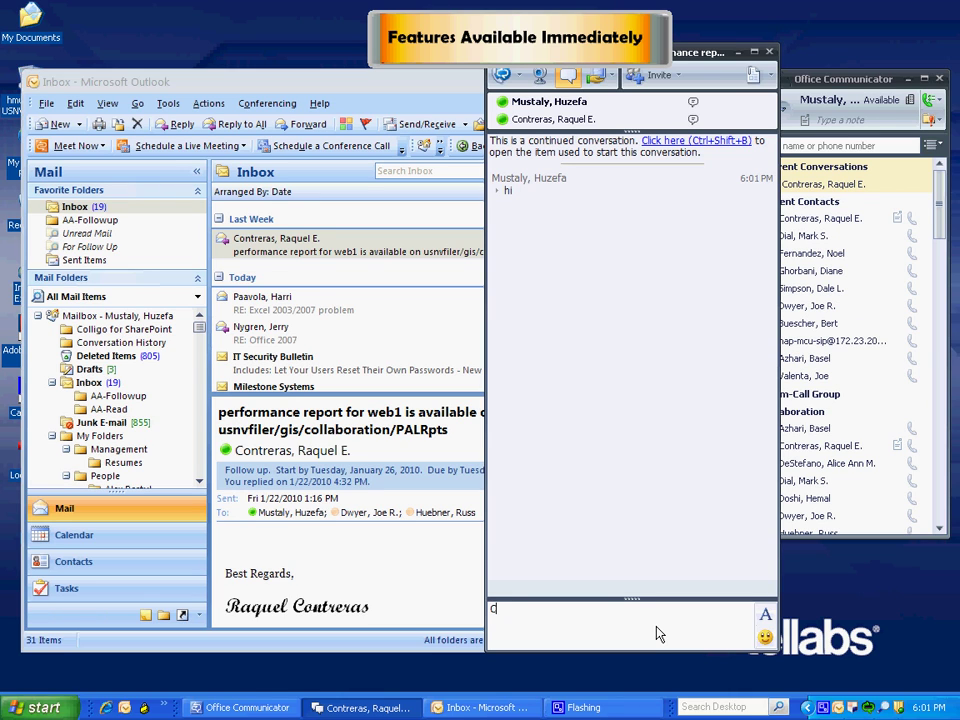
text(an you please help me?)
key(Return)
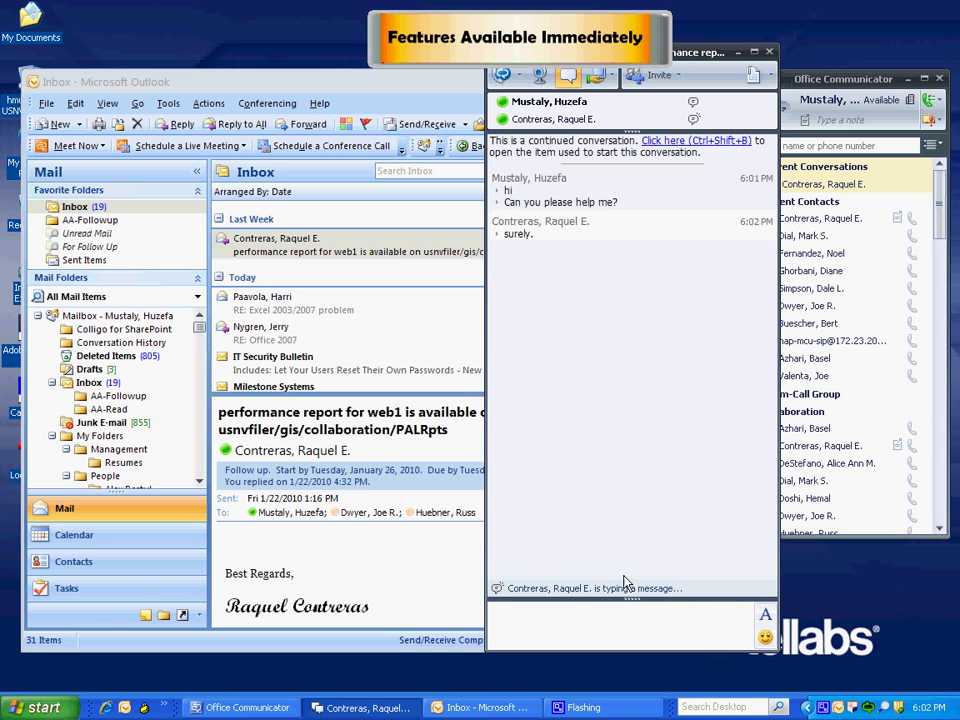
Uncover the desktop files and send Logfile.pdf to the contact in the conversation window.
click(316, 90)
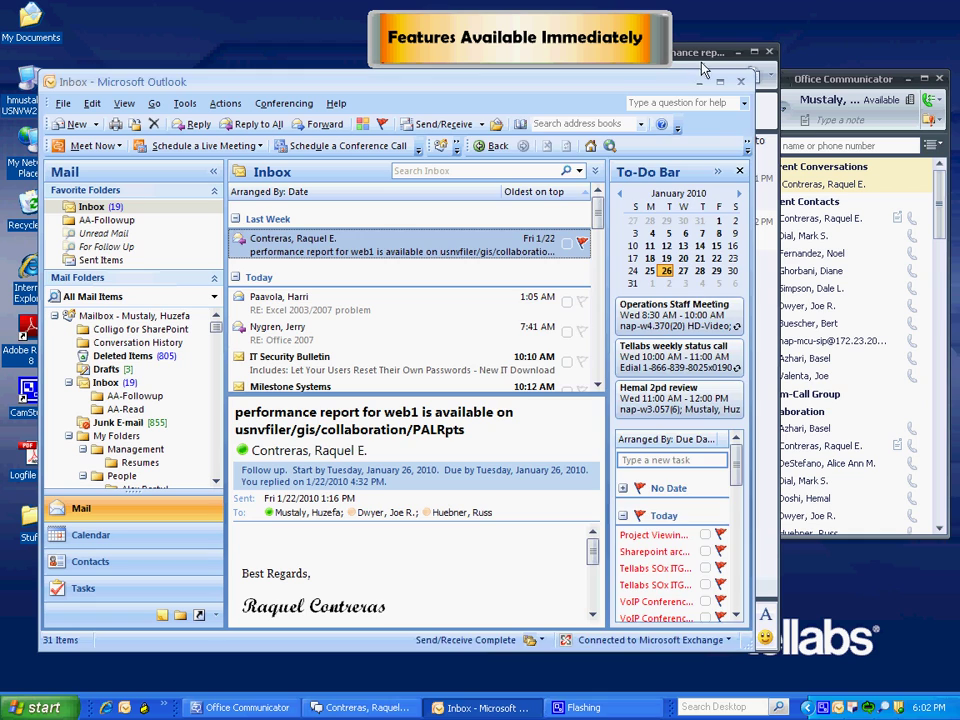
click(702, 70)
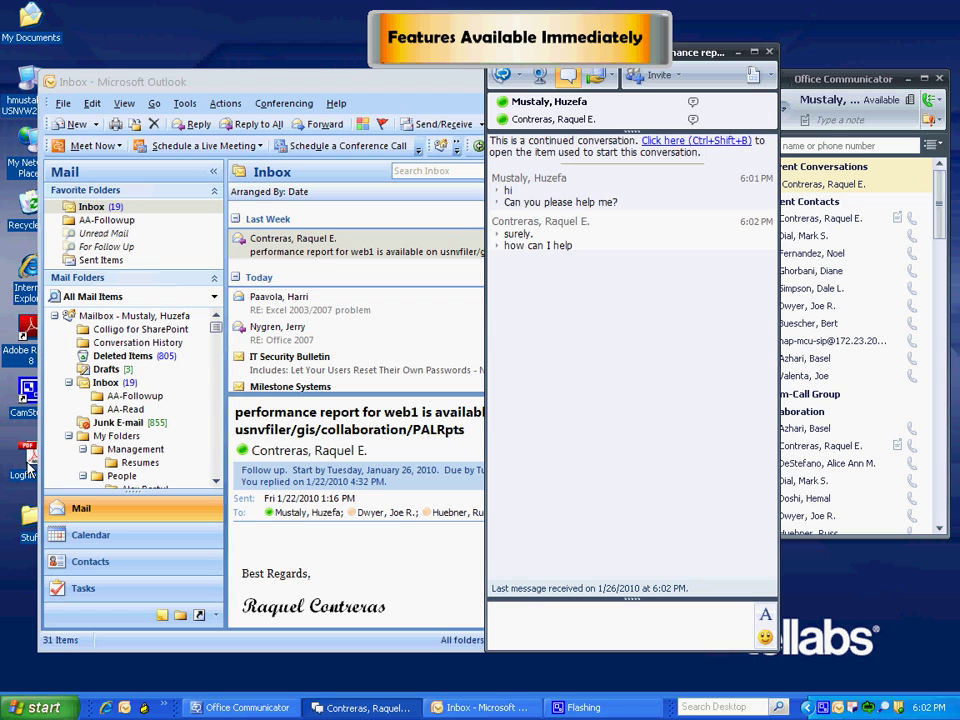
scroll(240, 450, down, 1)
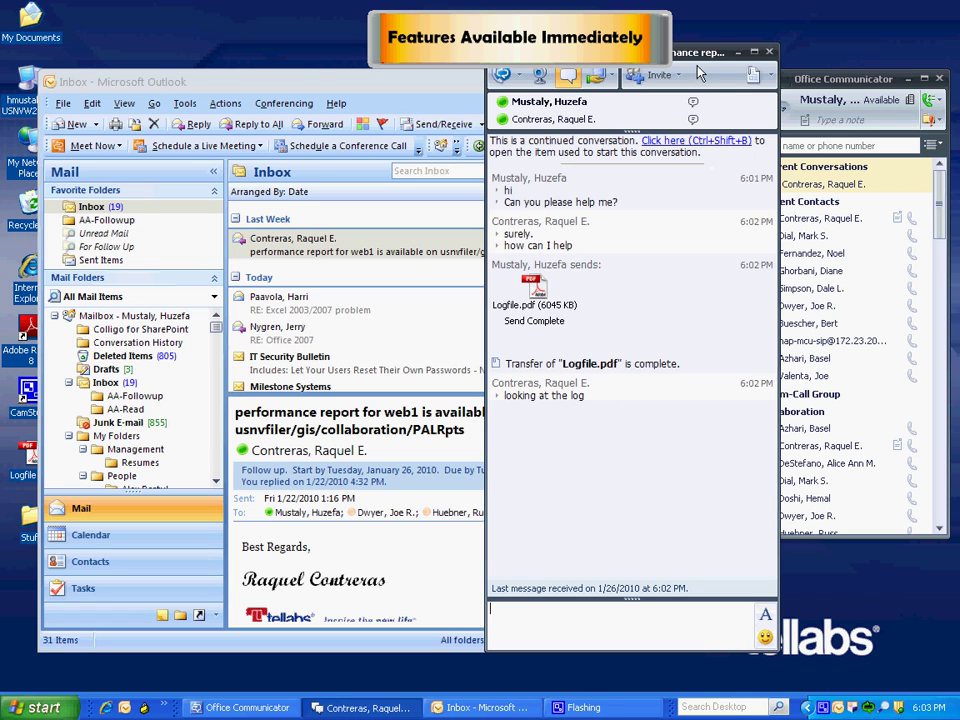
Search for another contact by surname, invite that person to the conversation and send the group "hi".
drag(698, 58, 692, 81)
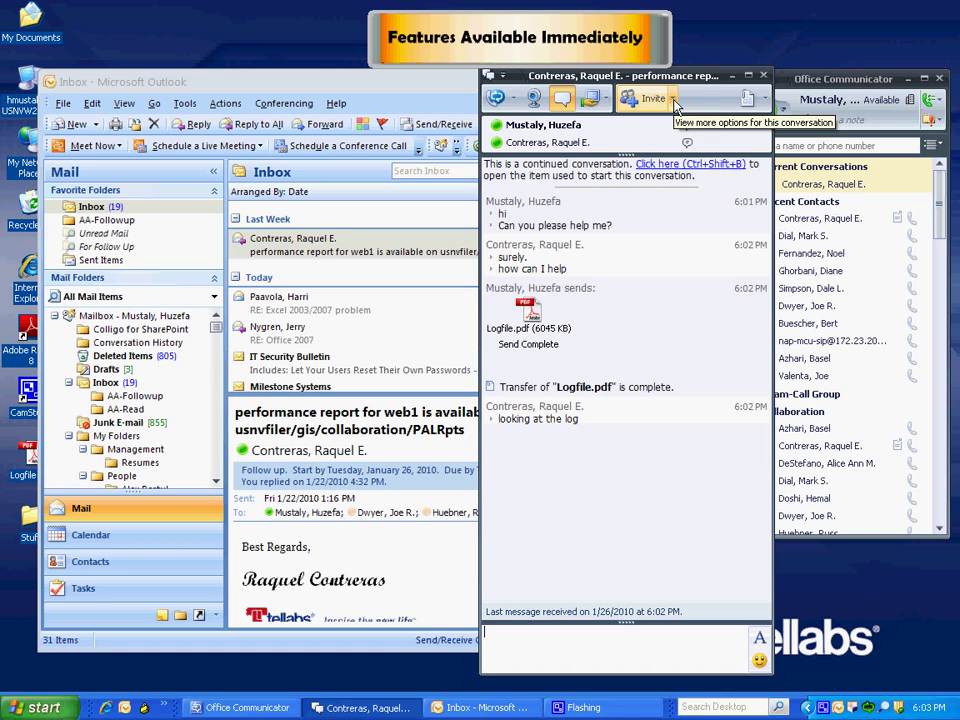
click(674, 102)
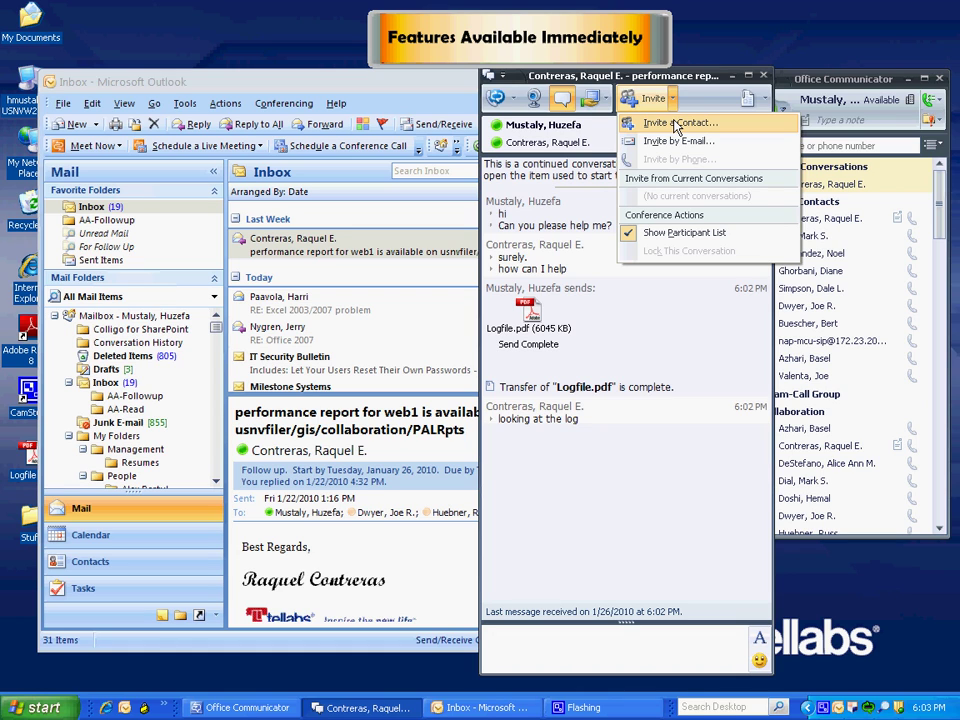
click(677, 124)
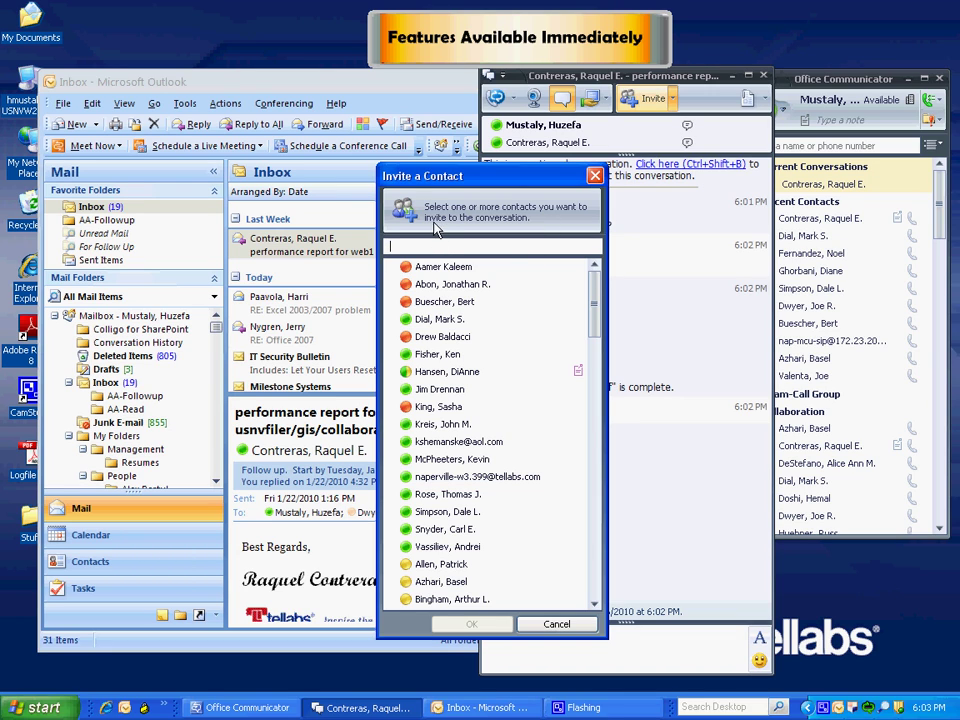
text(dial)
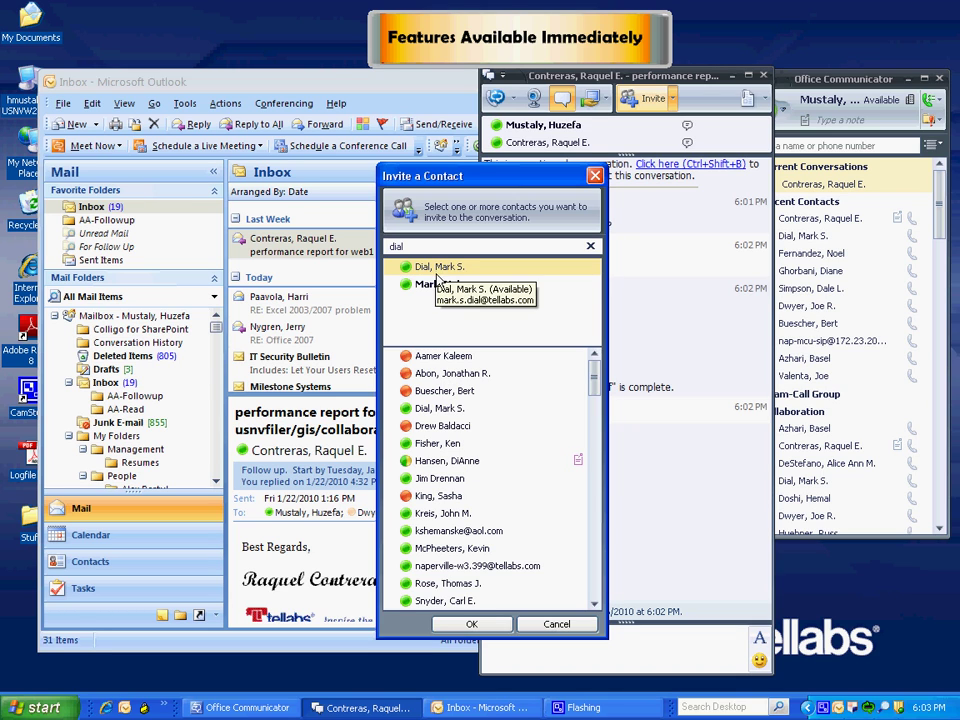
double_click(437, 287)
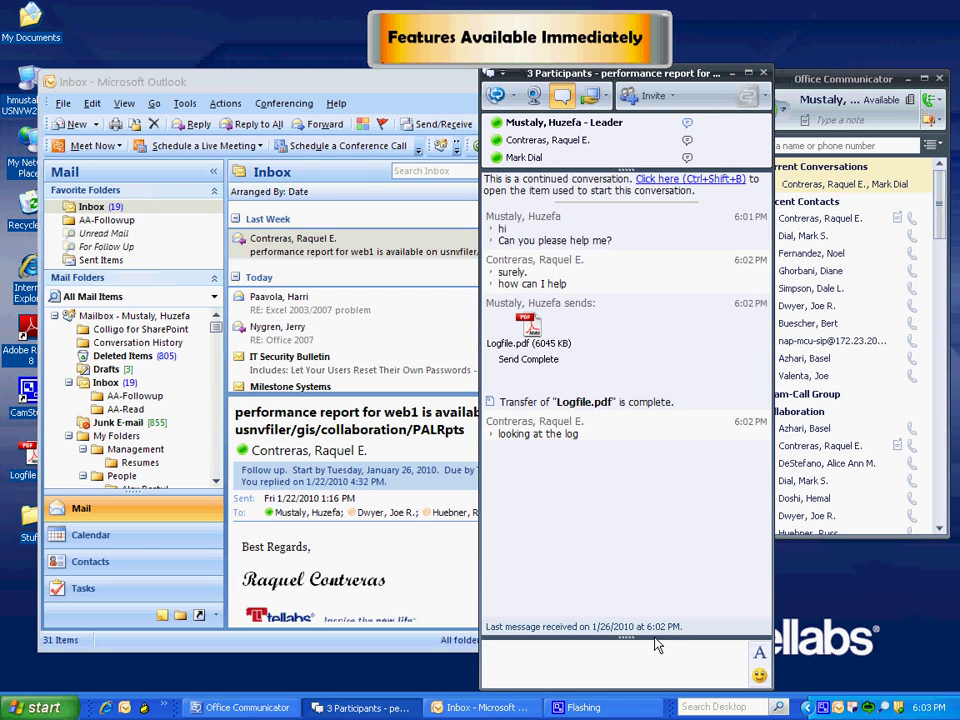
key(Return)
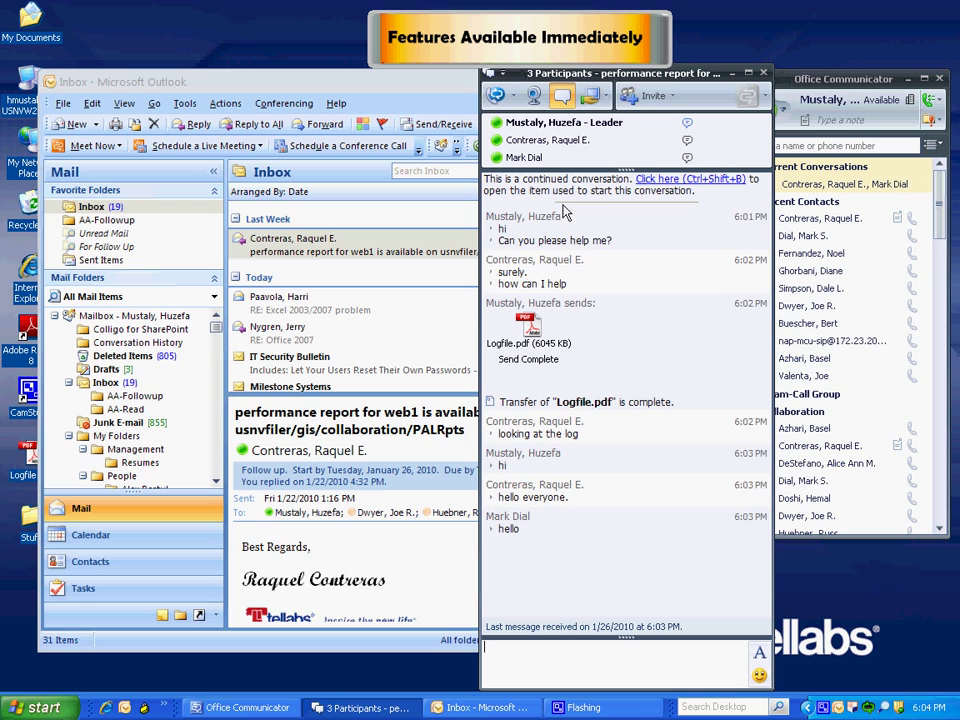
Start an audio conference with both participants using Communicator and check their call status.
click(512, 96)
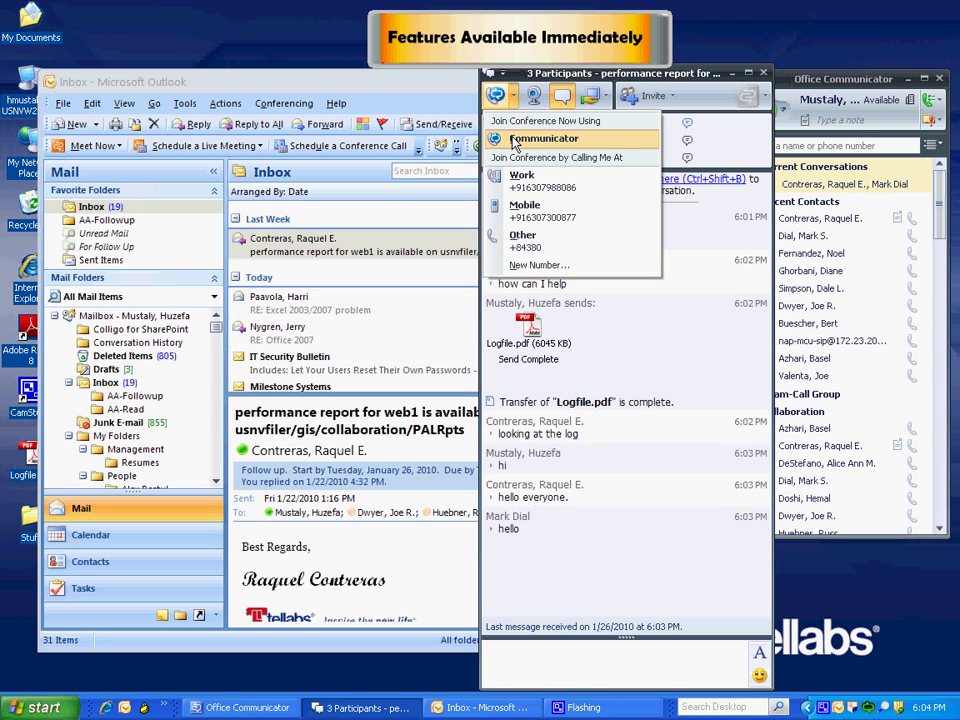
click(515, 141)
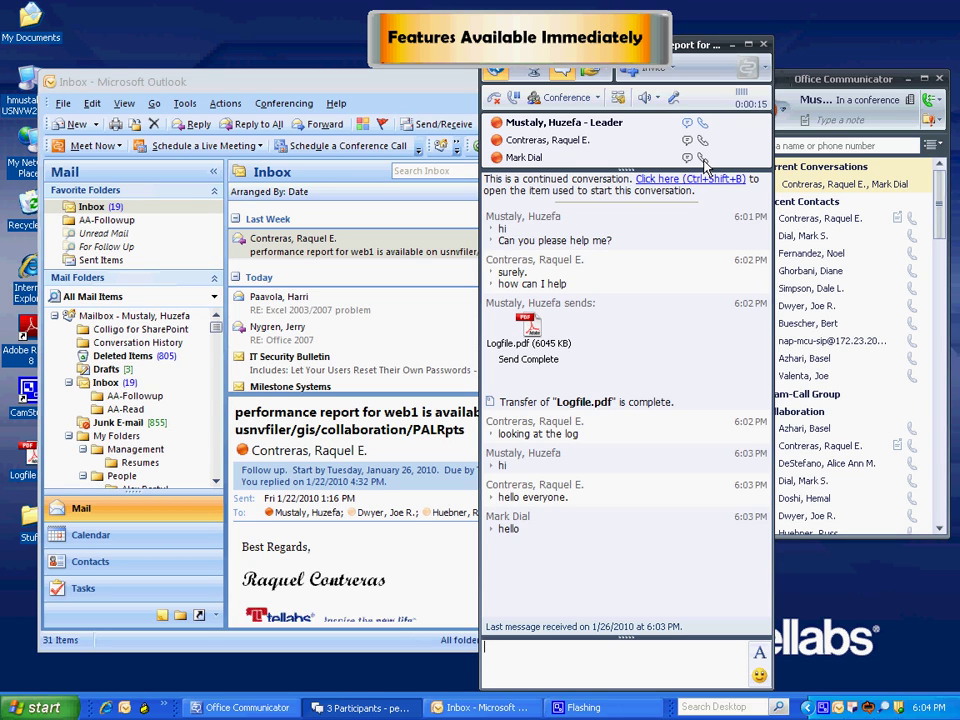
mouse_move(703, 168)
Share the desktop with the conference participants and give control to the e-mail sender.
drag(702, 46, 696, 76)
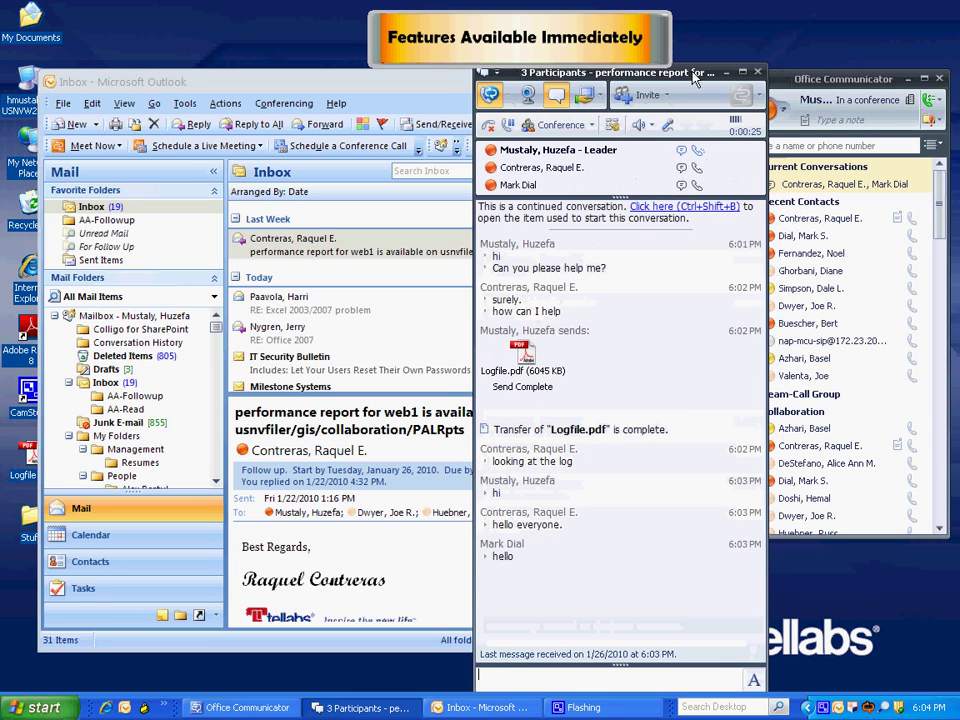
click(599, 97)
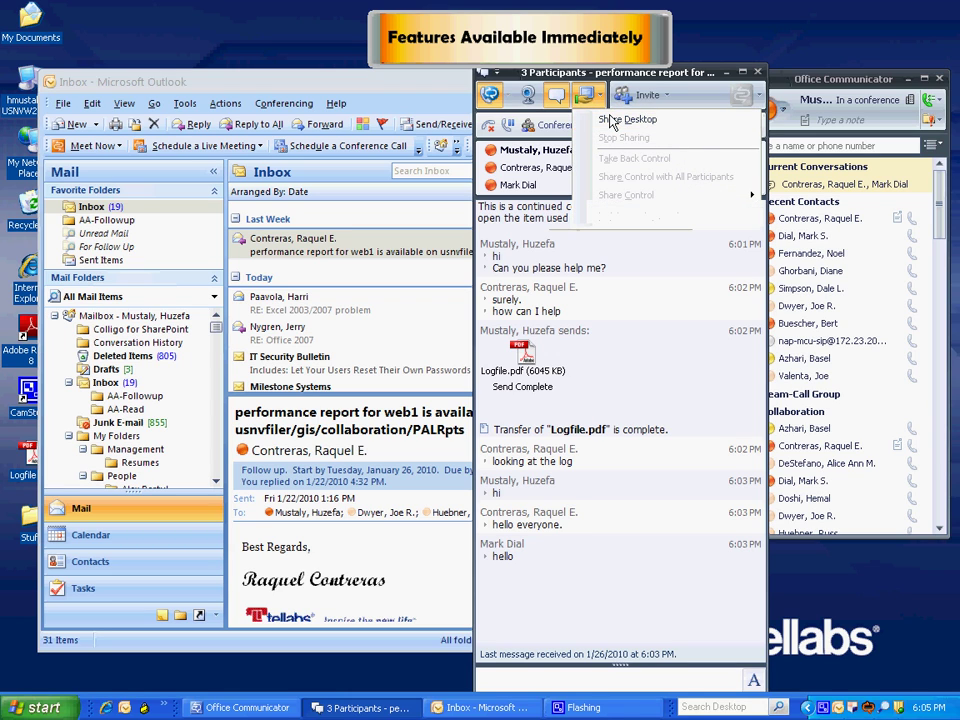
click(613, 121)
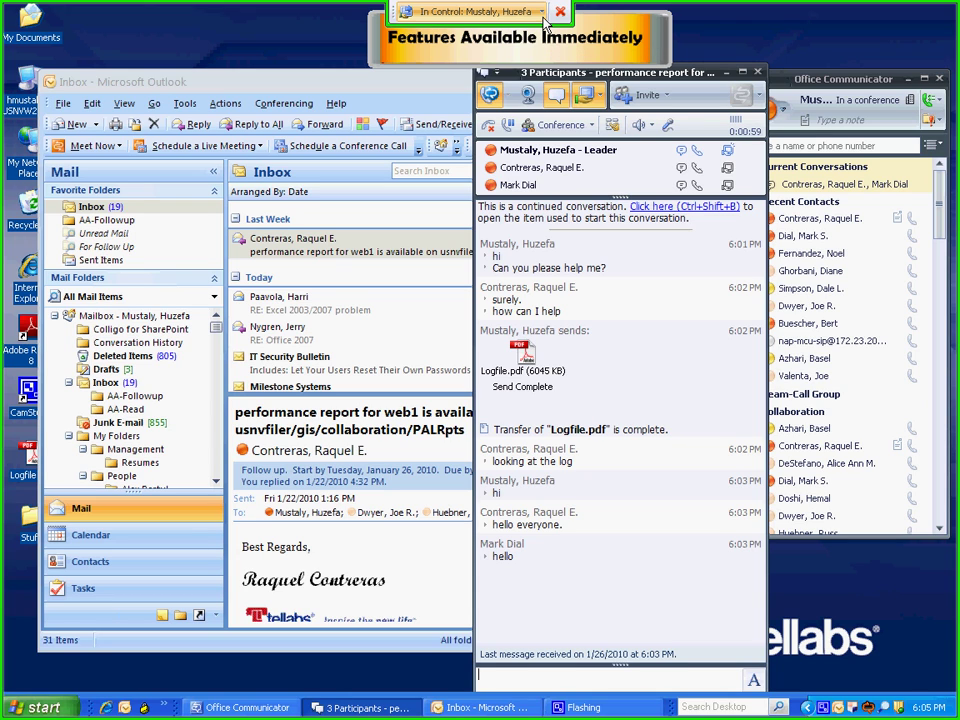
click(542, 16)
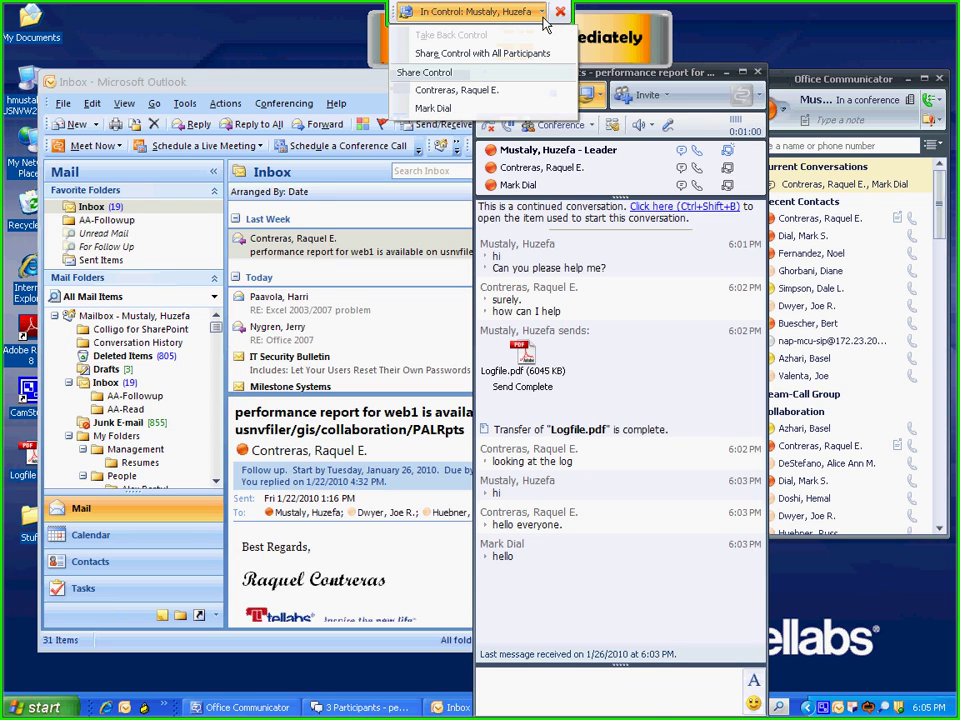
click(507, 91)
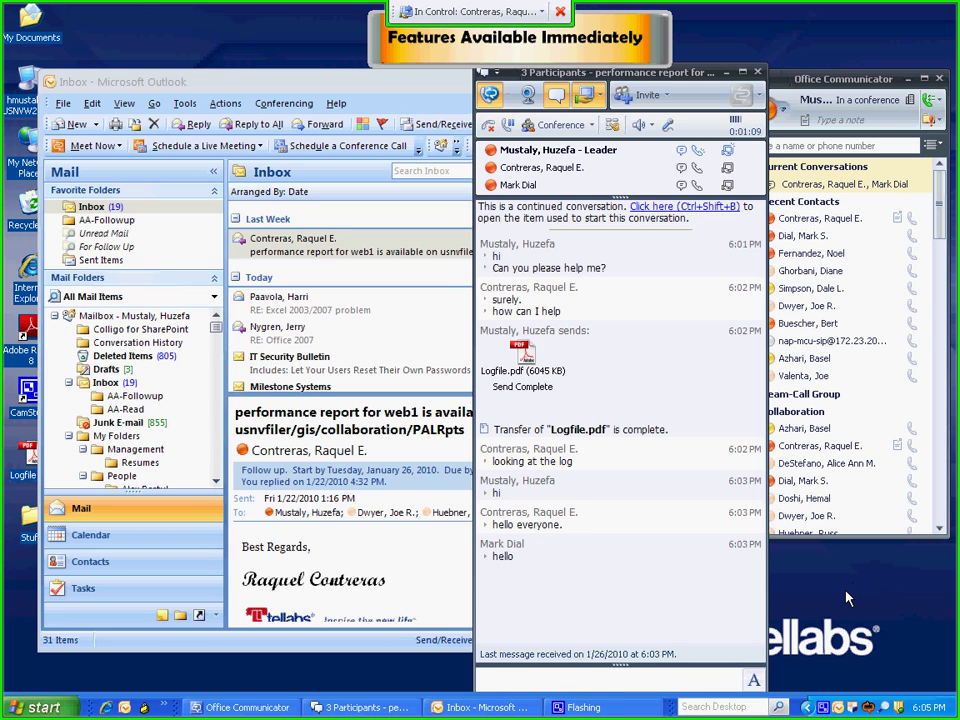
Let the participant operate the shared desktop, take back control and return to the conversation window.
click(827, 324)
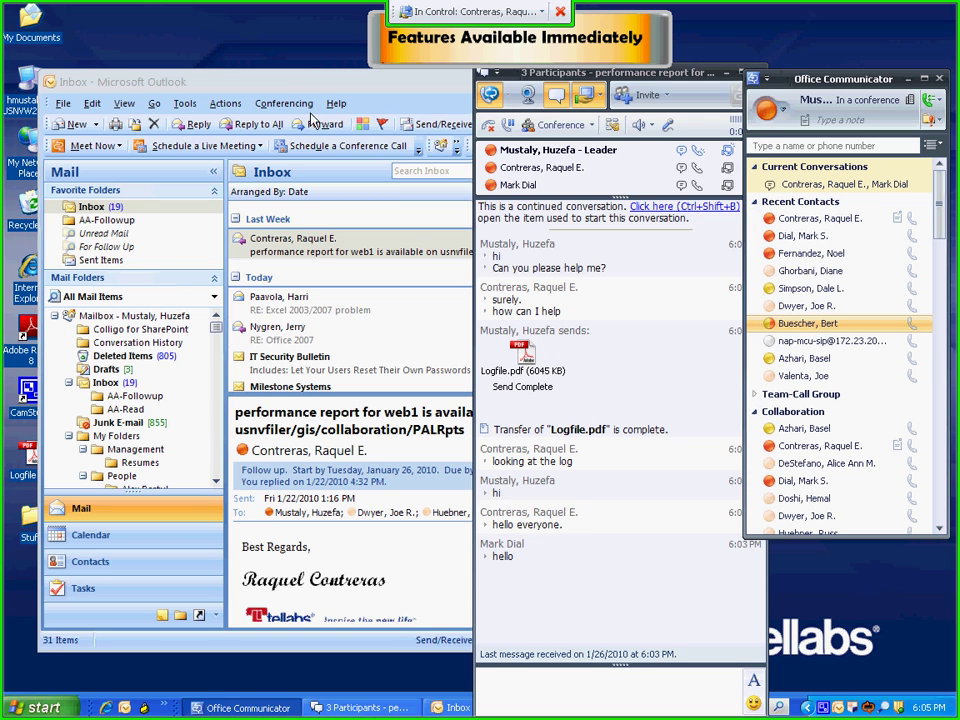
click(336, 91)
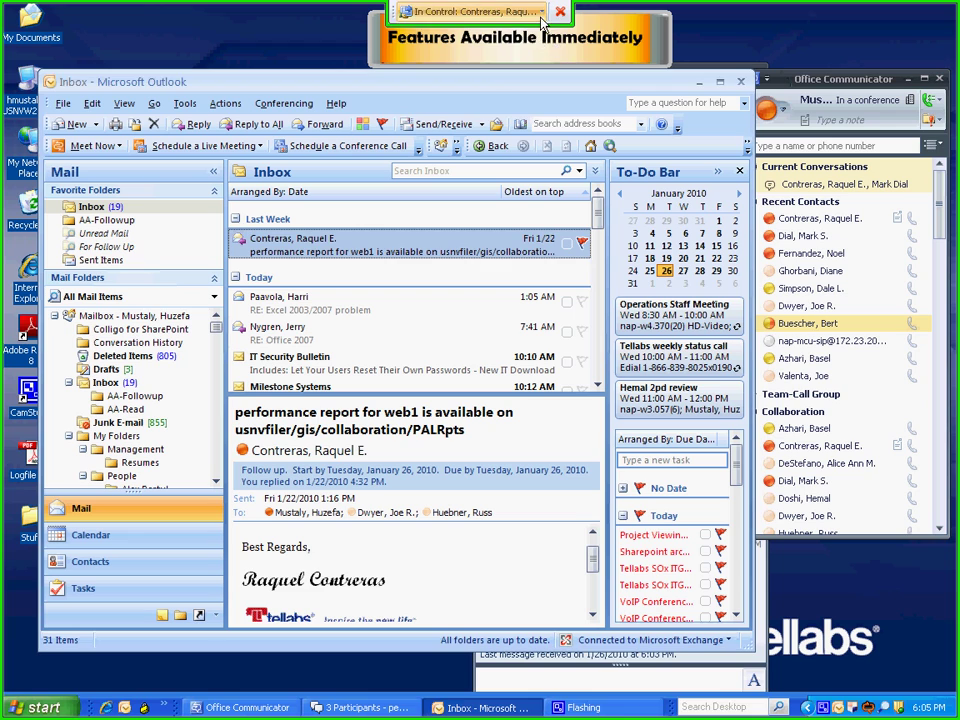
click(470, 11)
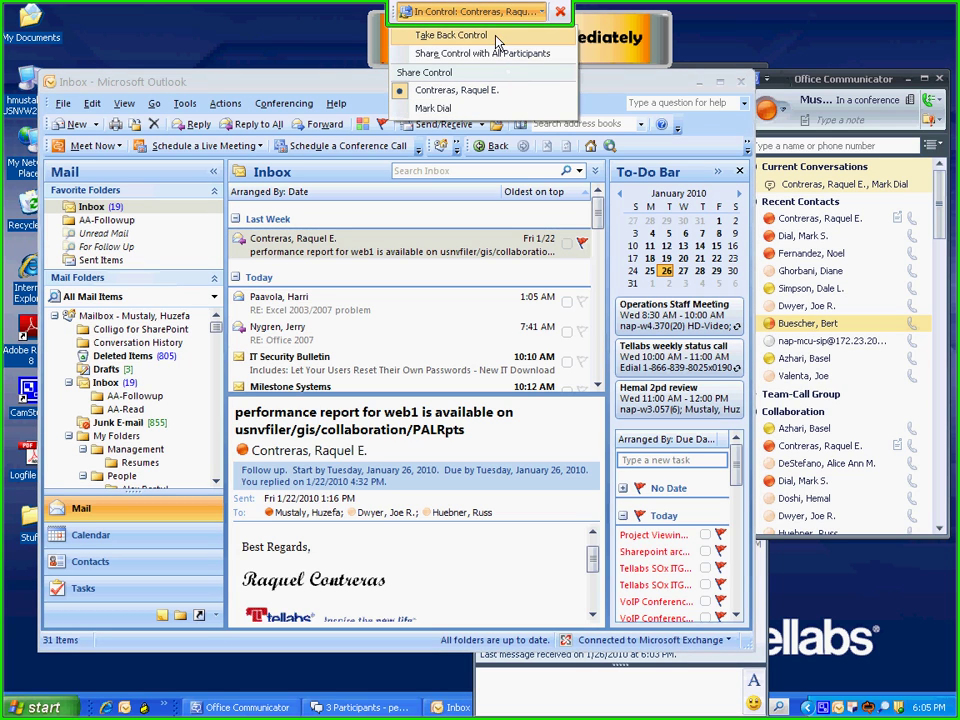
click(495, 36)
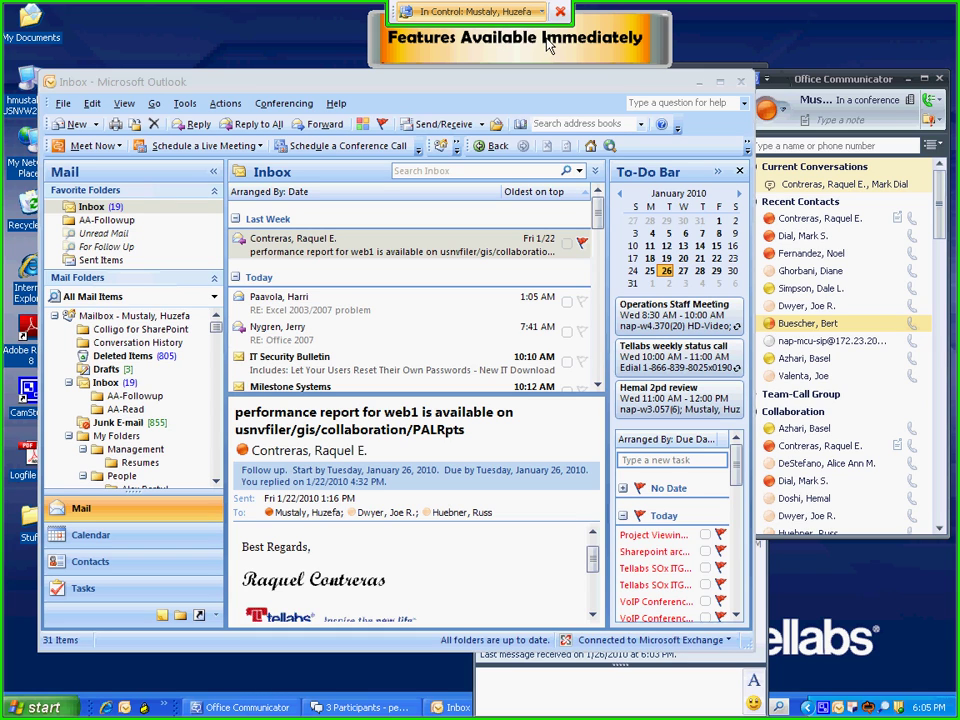
click(548, 699)
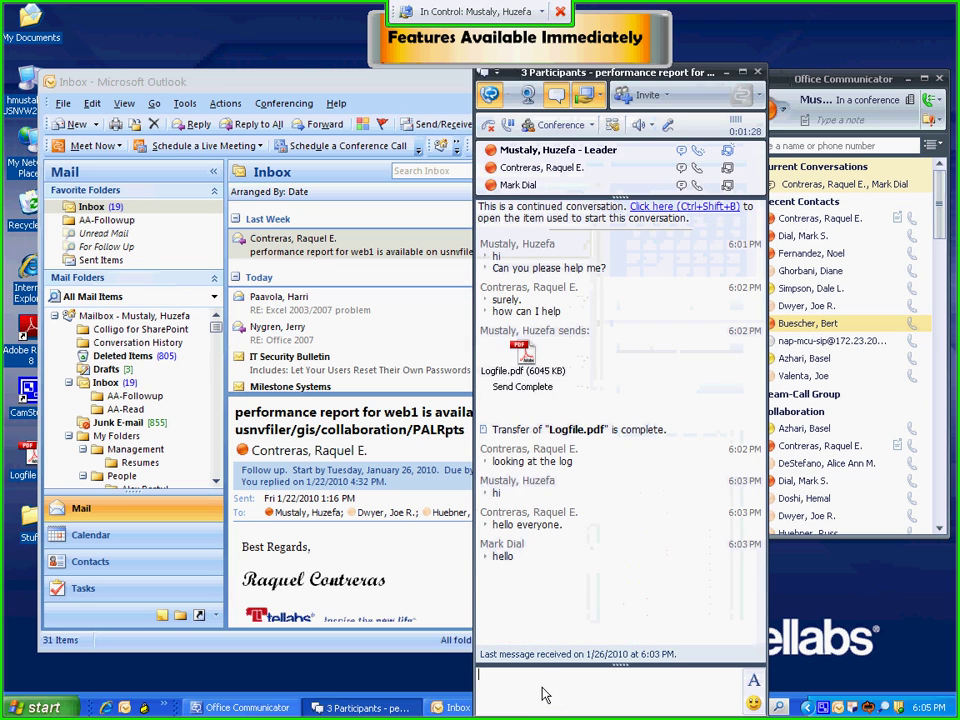
Draft an e-mail invitation to the current conference, address it to the suggested external att.com recipient, and discard the message without saving.
click(668, 96)
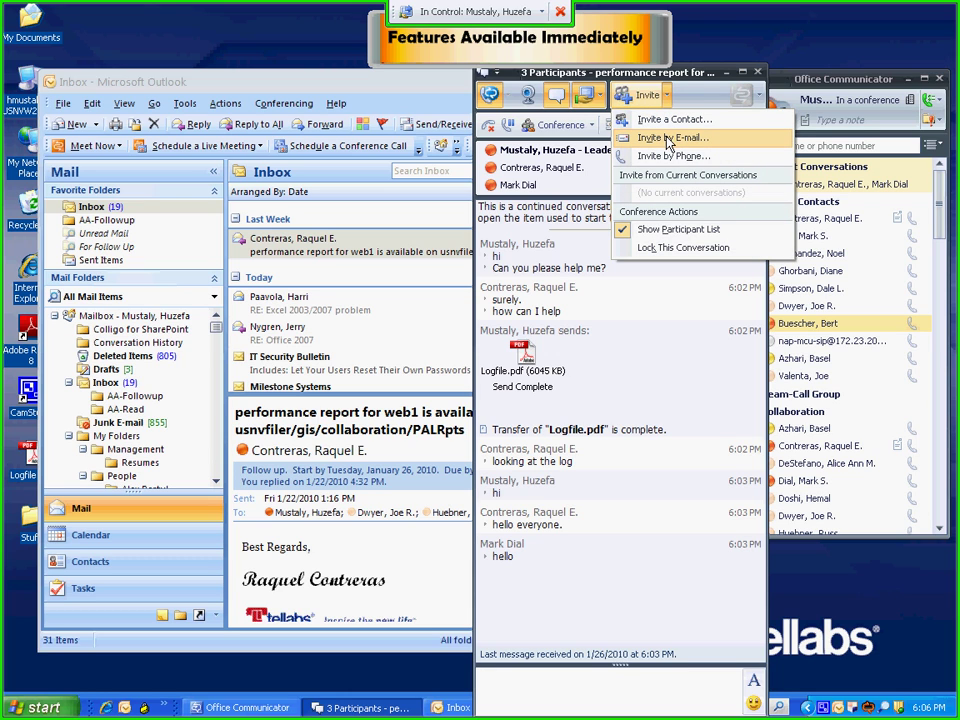
click(668, 139)
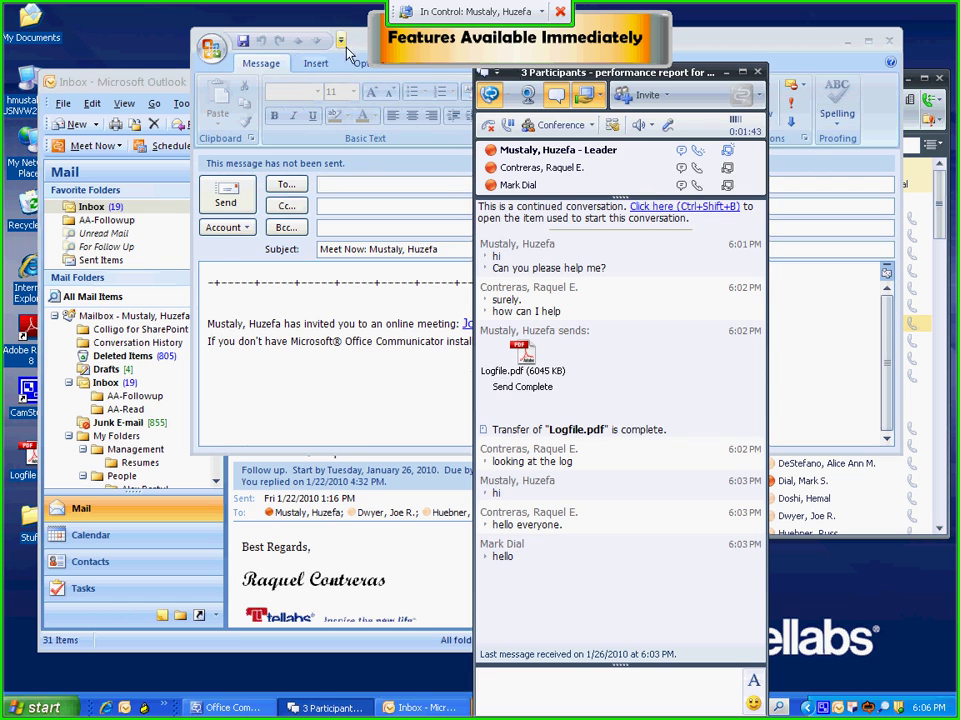
drag(356, 47, 258, 172)
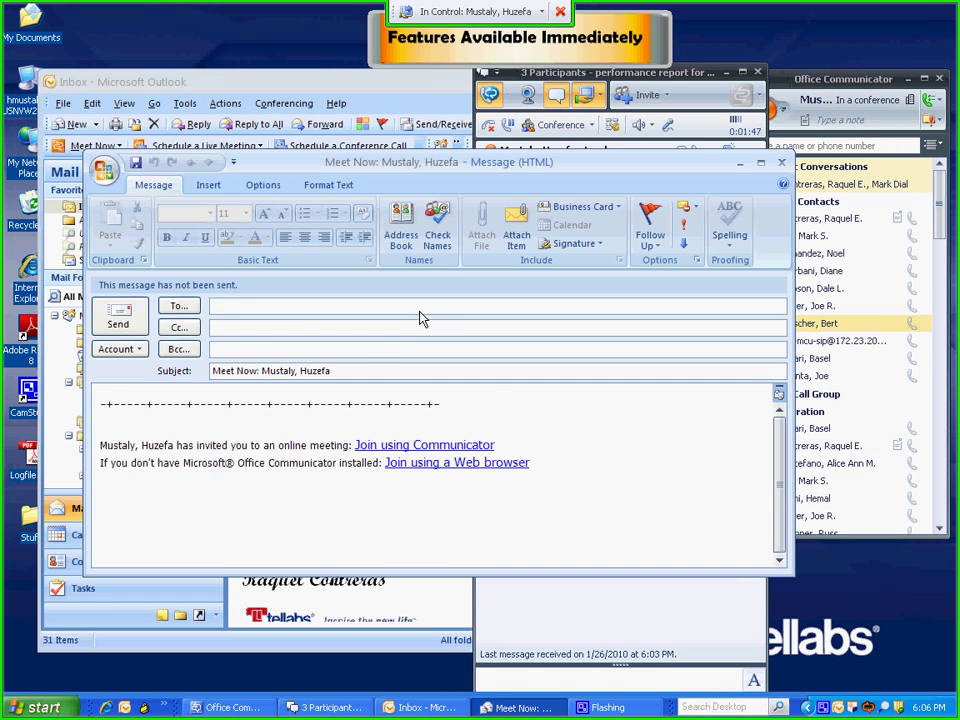
text(joe)
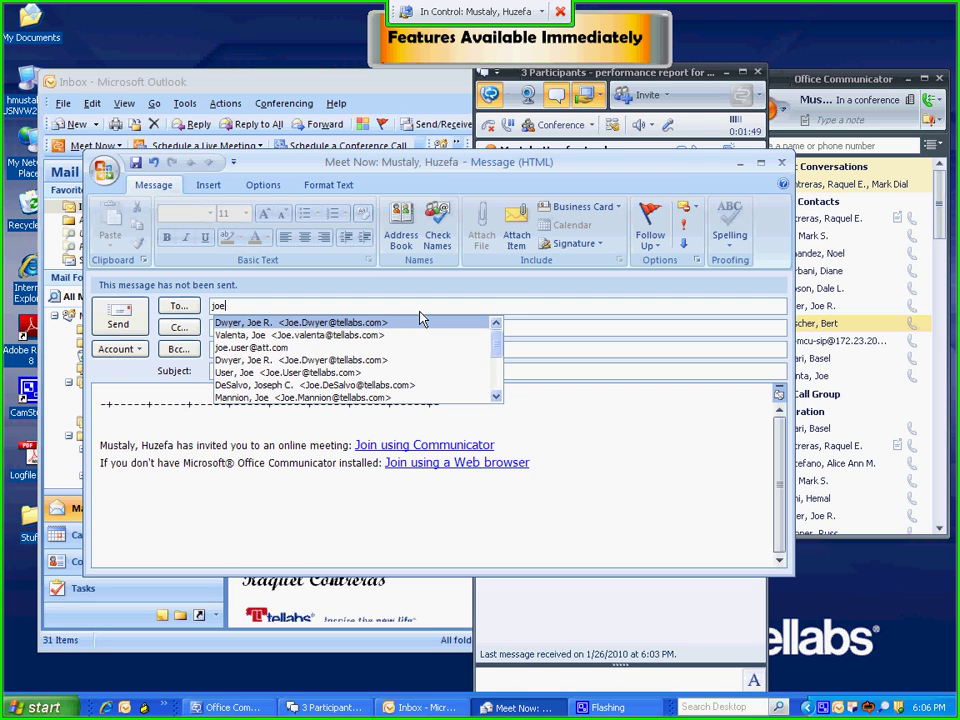
key(Down)
key(Down)
key(Return)
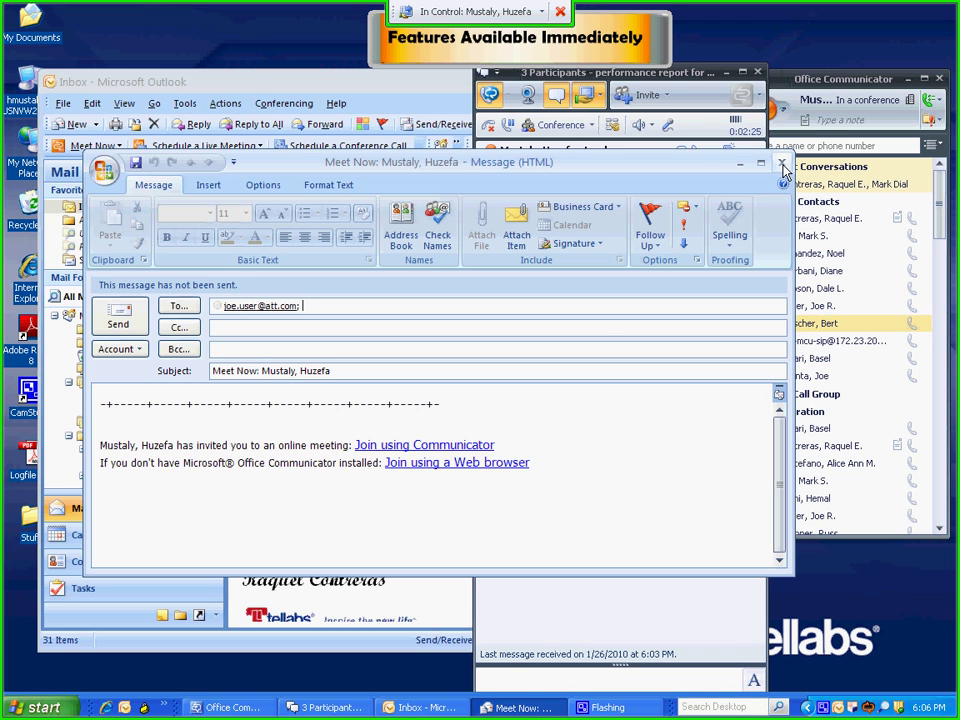
click(783, 165)
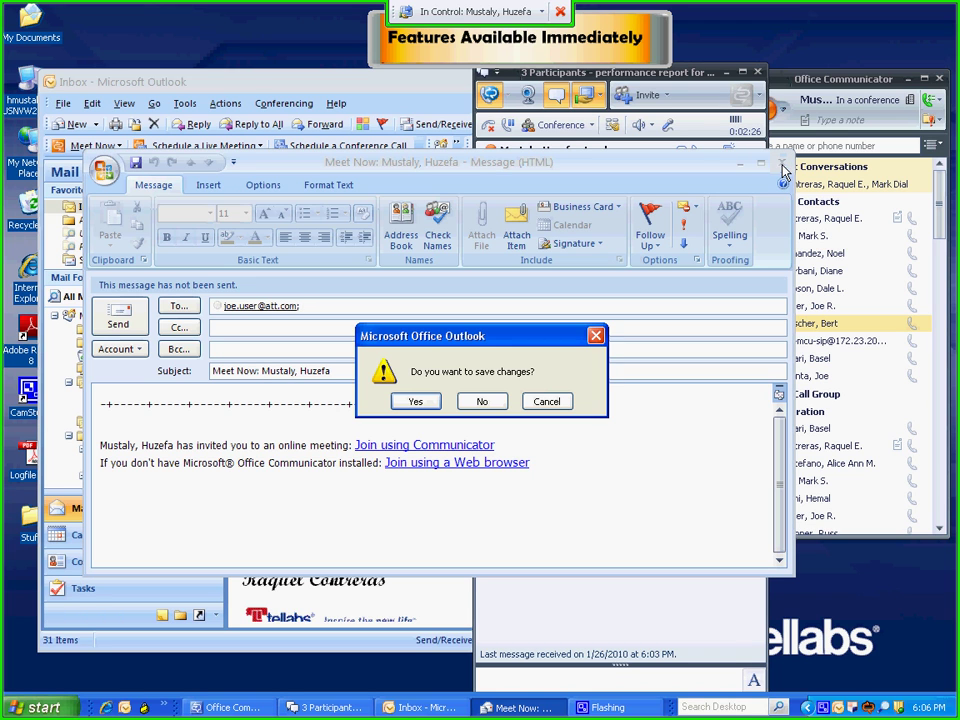
click(483, 403)
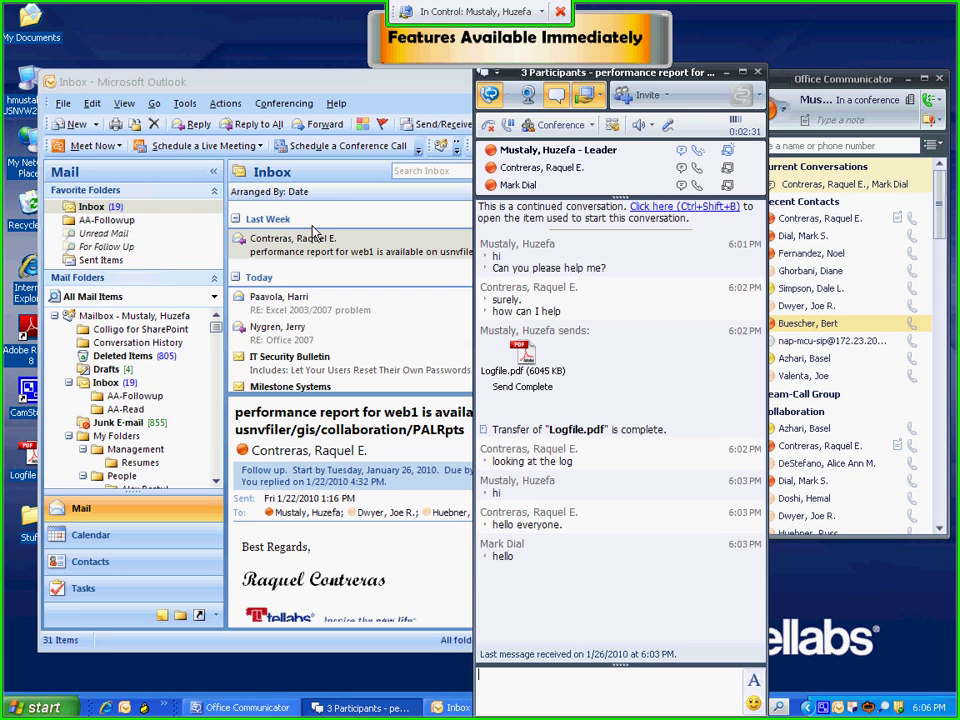
Switch to the Outlook inbox and start scheduling an Office Communicator conference call.
click(330, 150)
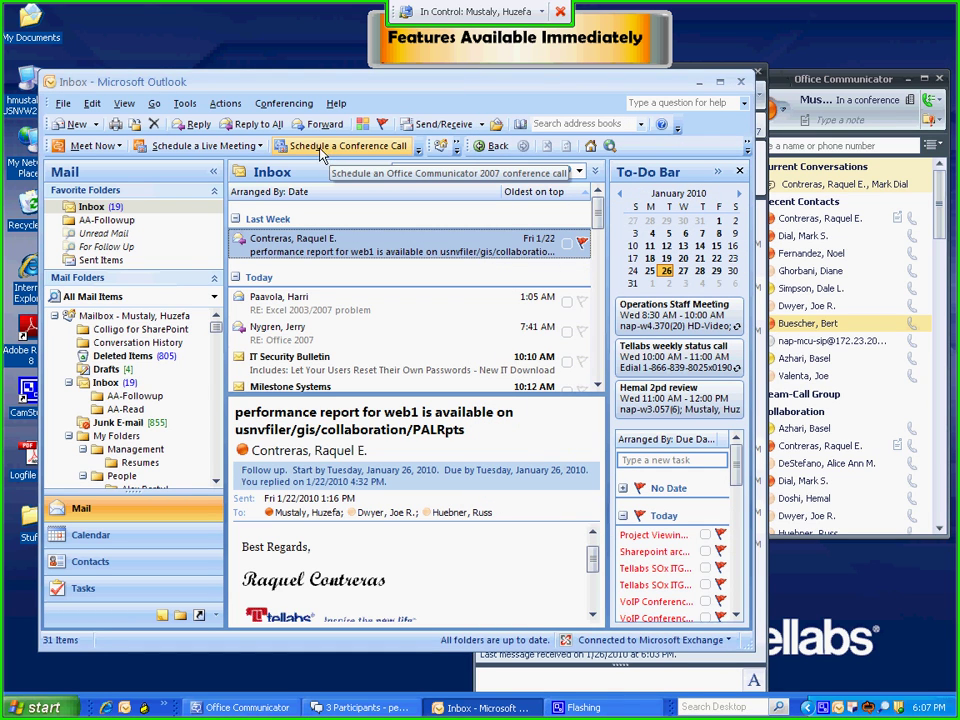
click(318, 150)
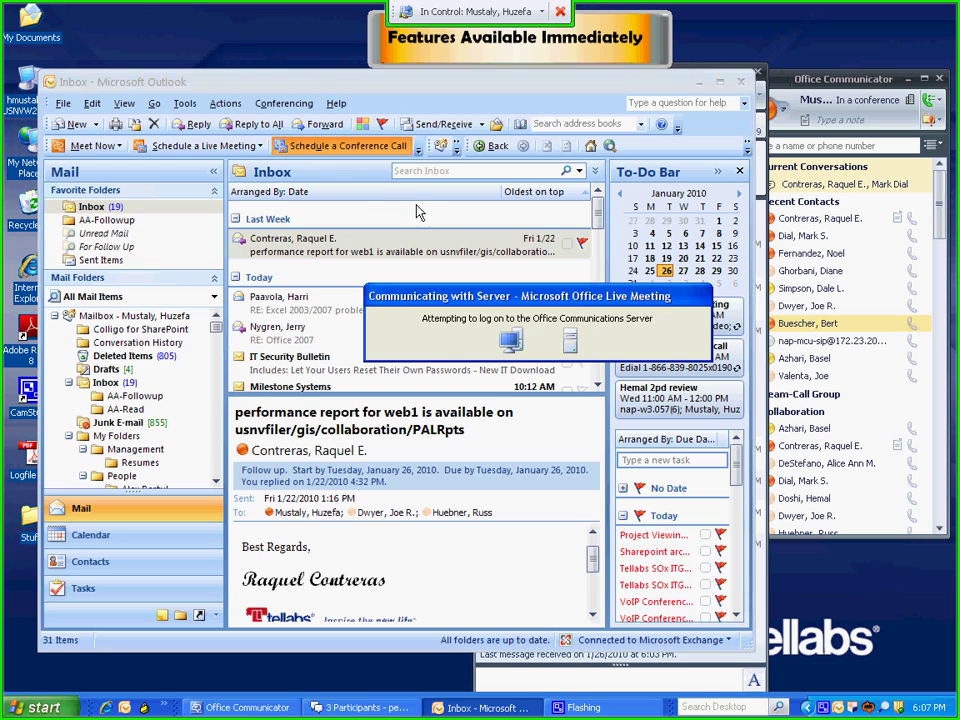